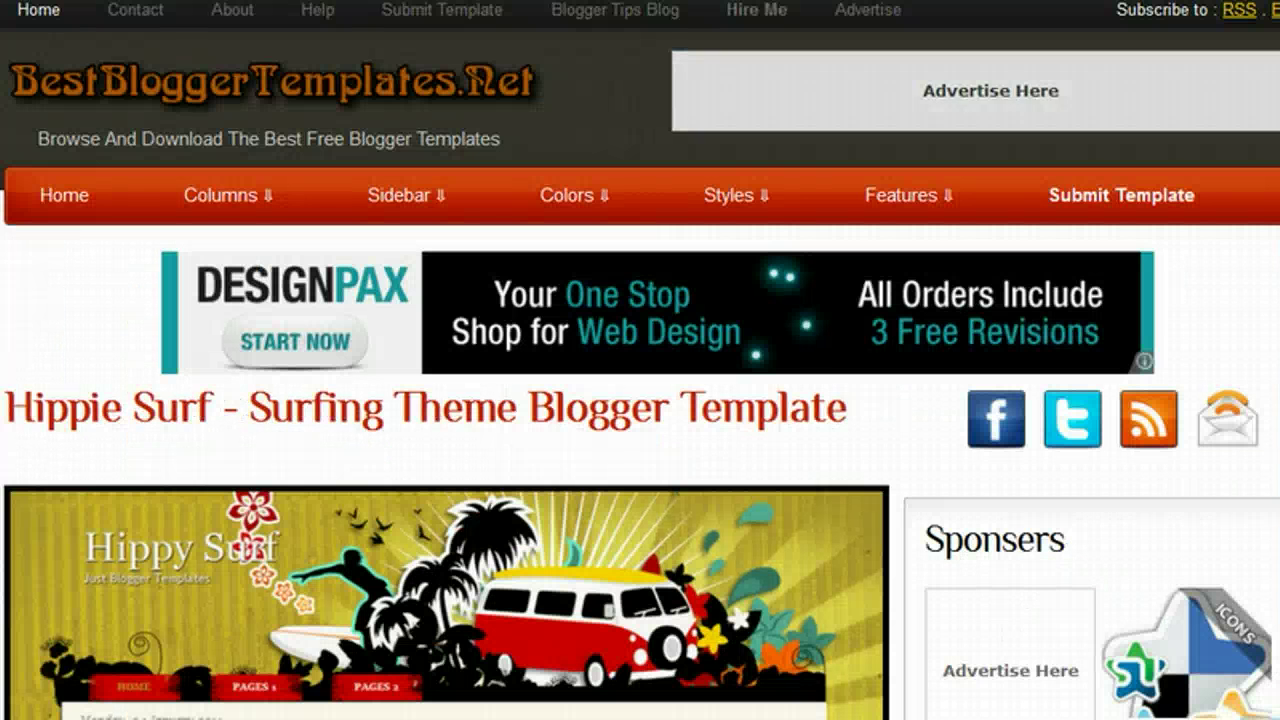
Browse the template gallery for the Pointe Du Lac - Stylish Blogger Template and open its demo
scroll(640, 360, "down", 15)
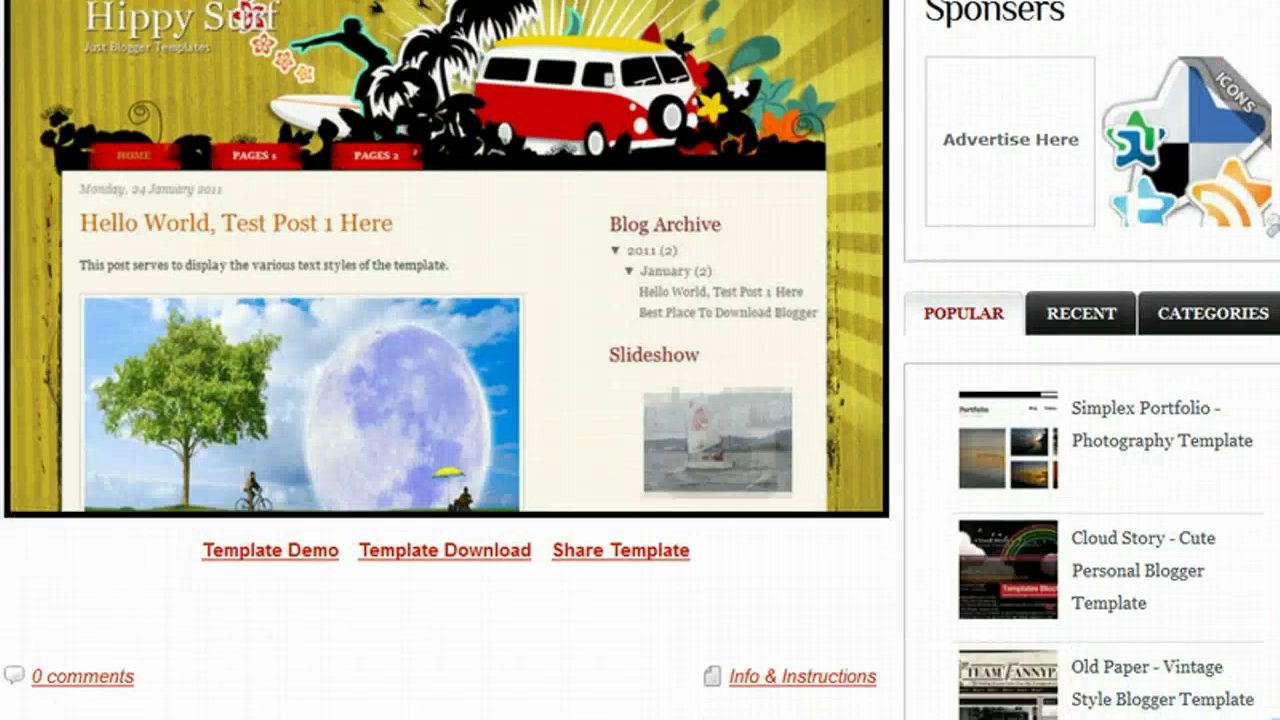
scroll(640, 360, "down", 10)
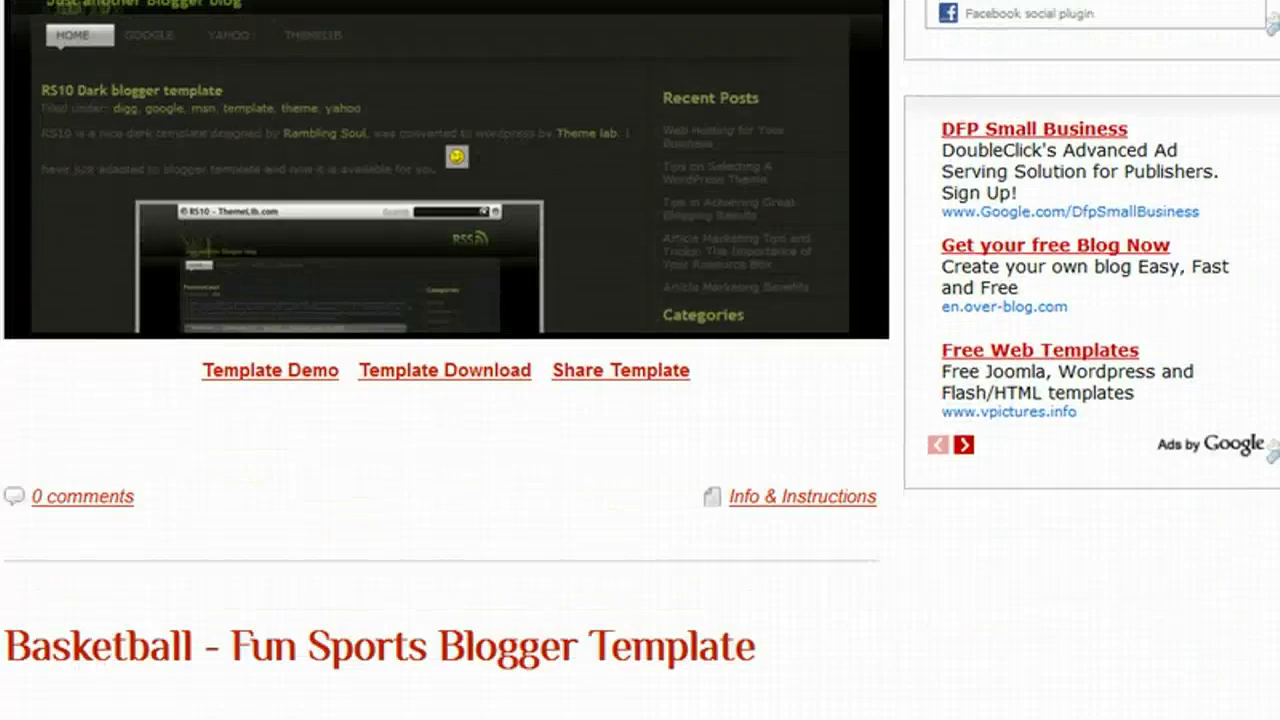
scroll(640, 360, "up", 8)
scroll(640, 360, "up", 3)
scroll(640, 360, "down", 2)
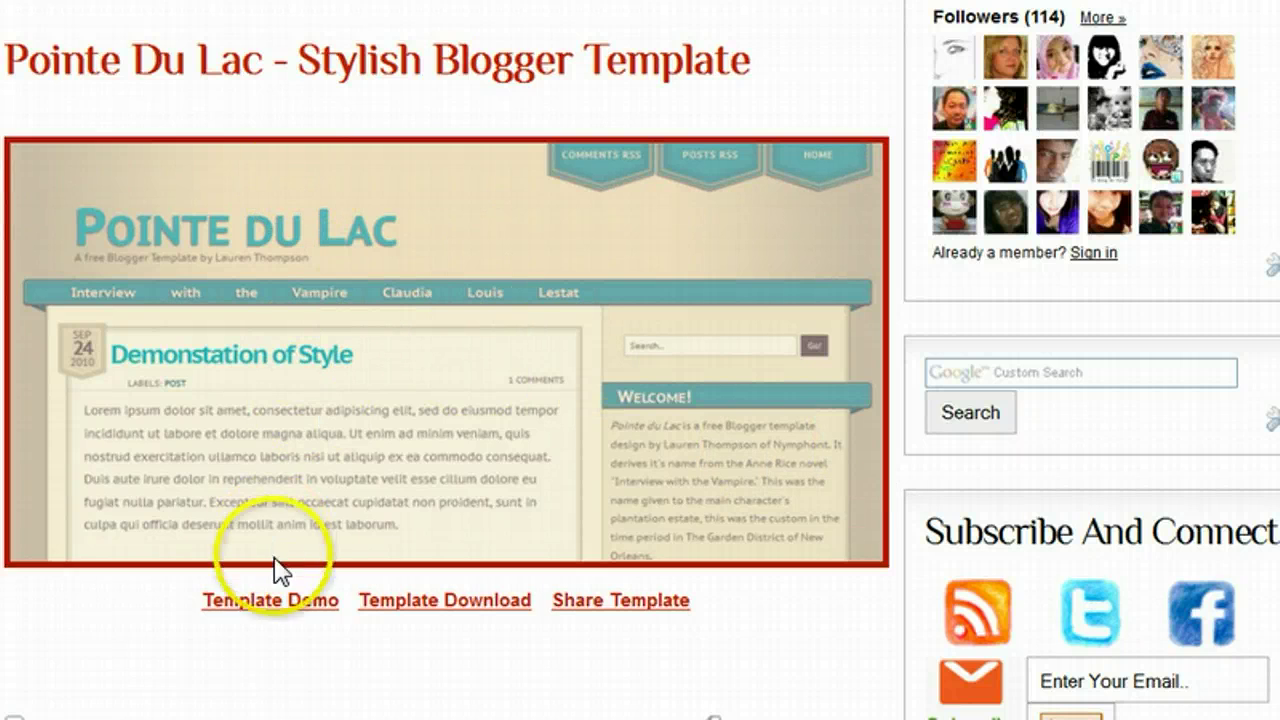
left_click(291, 623)
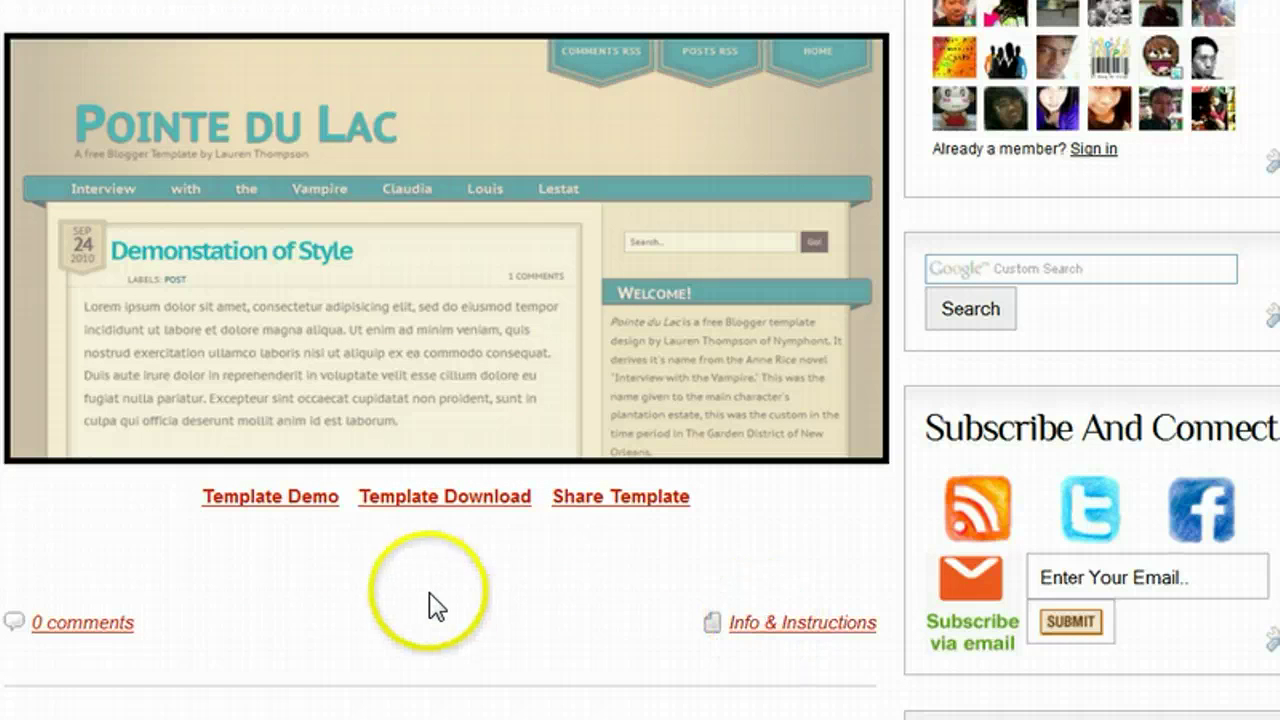
Download the Pointe Du Lac template, save PointeduLacii121110.zip and open the folder containing it
left_click(452, 503)
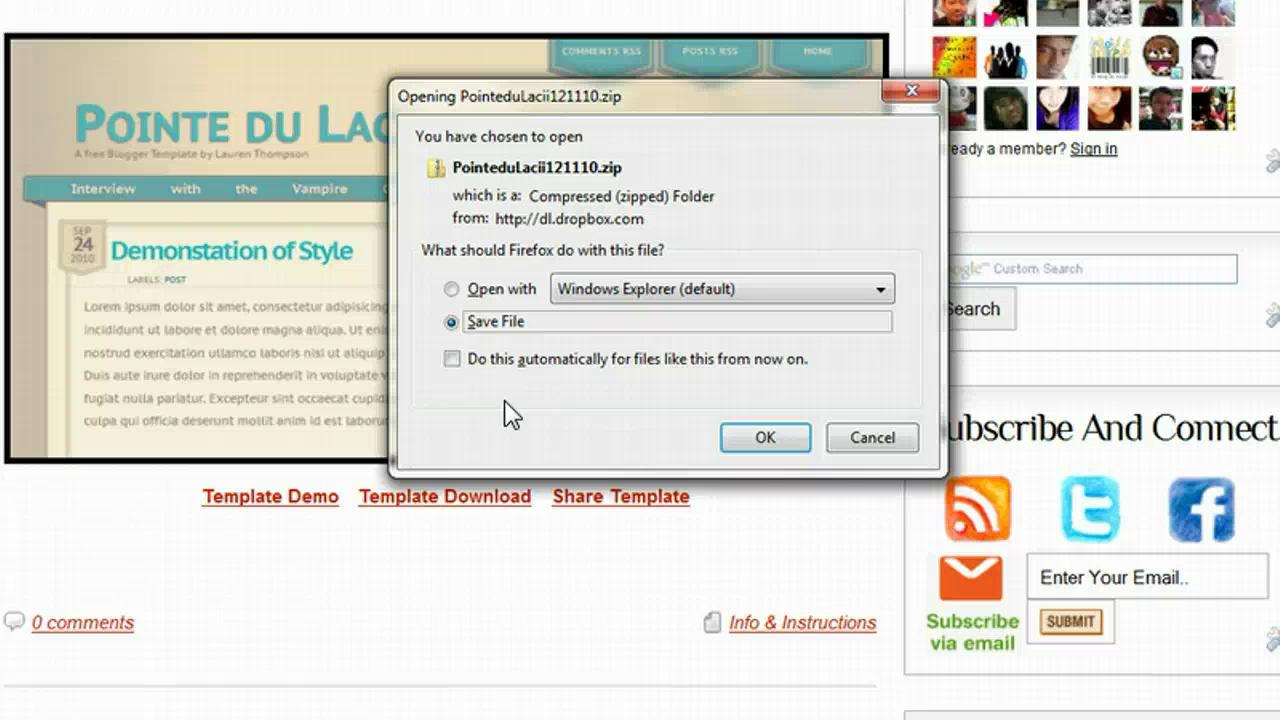
left_click(750, 440)
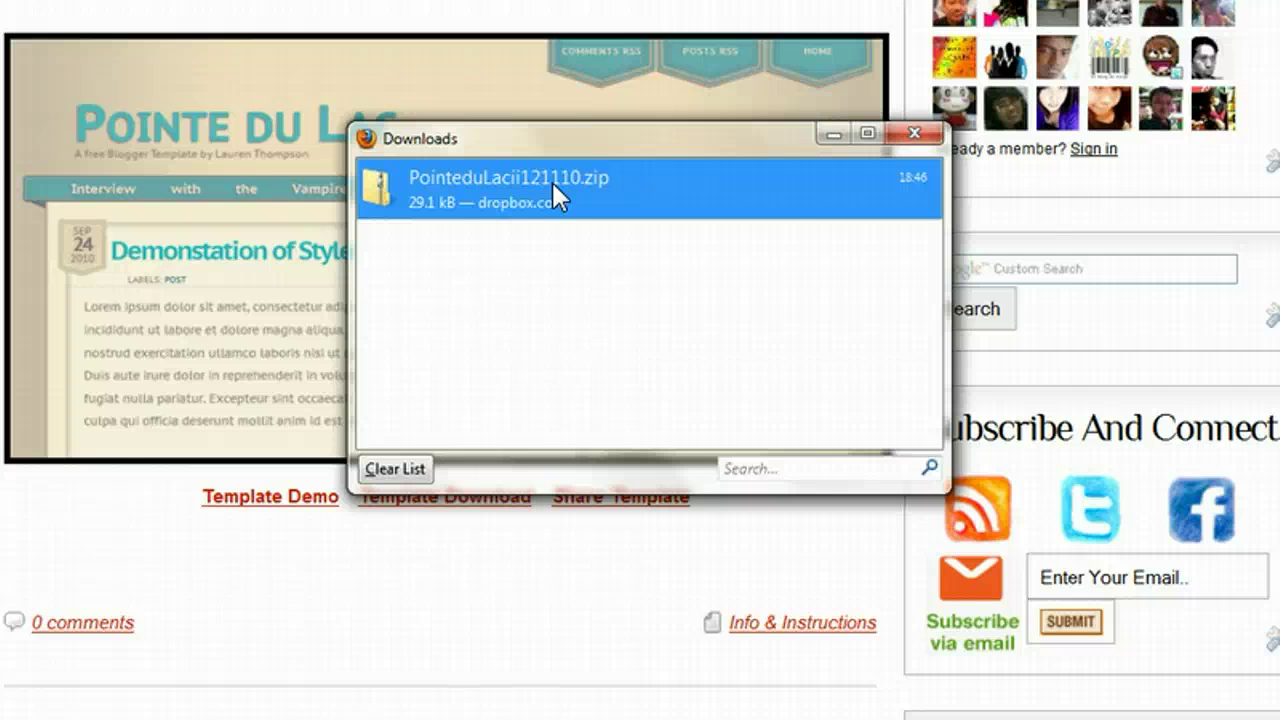
right_click(551, 179)
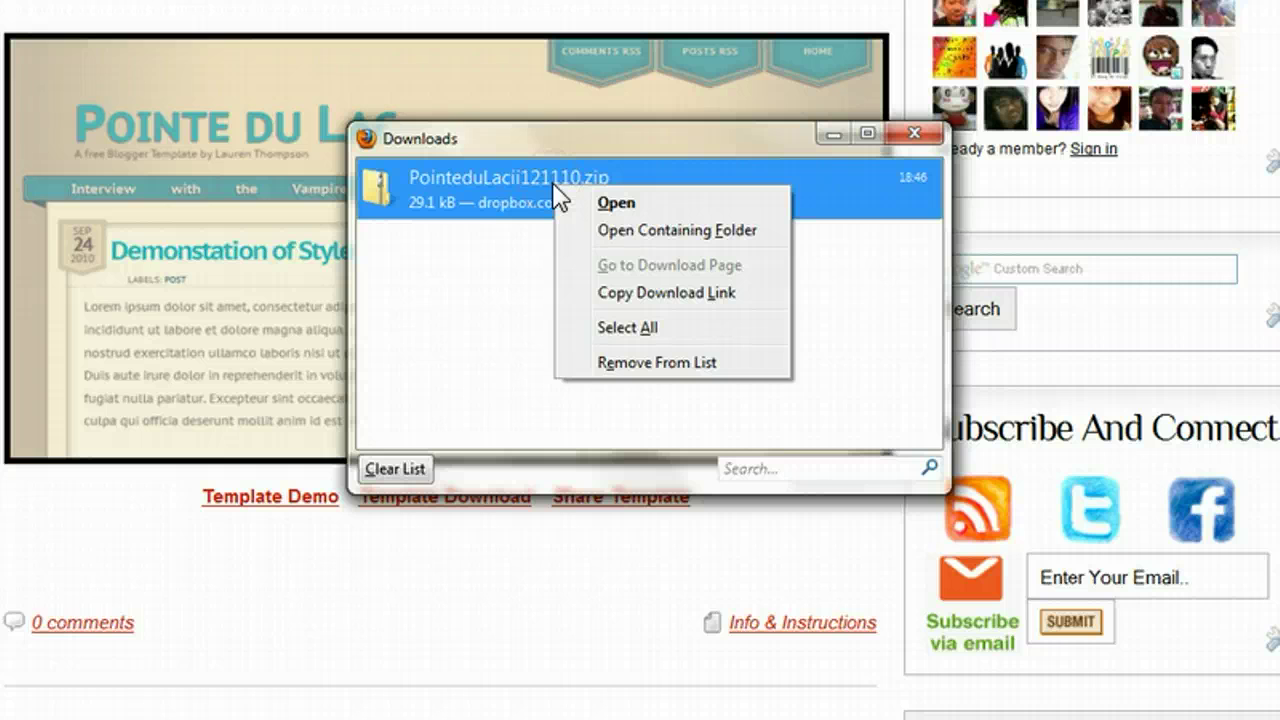
left_click(735, 240)
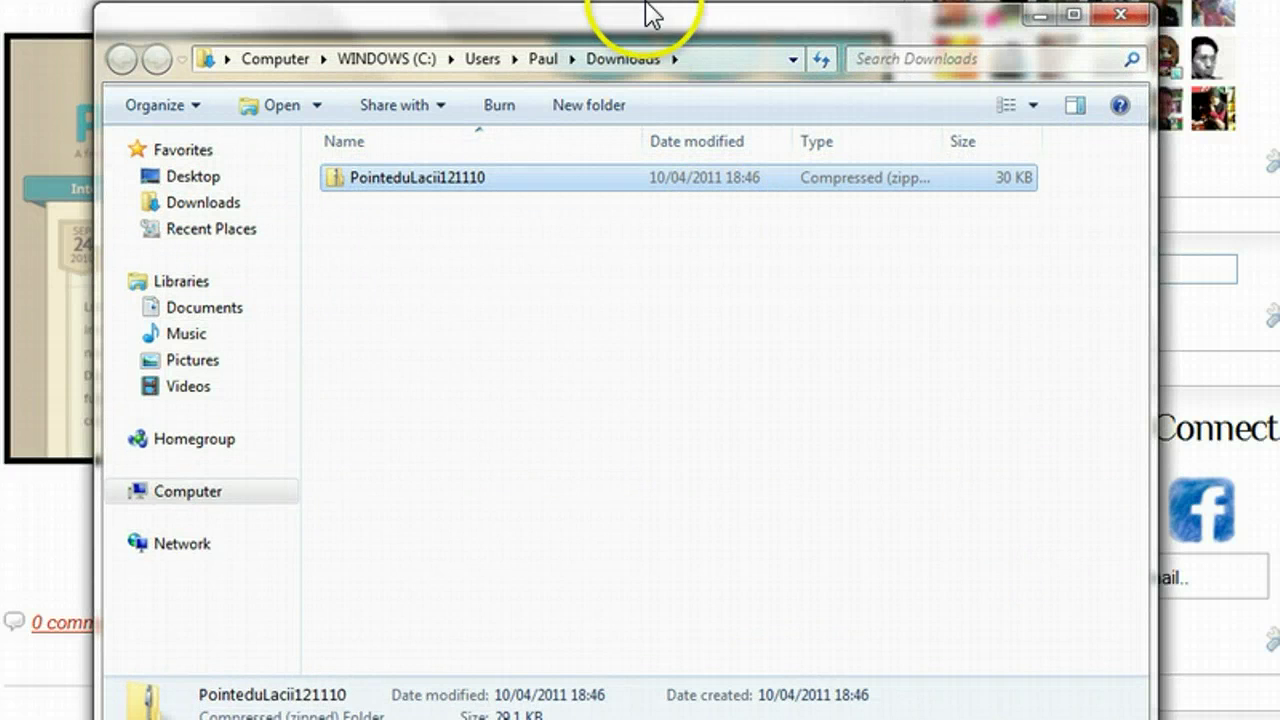
left_click_drag(646, 23, 651, 32)
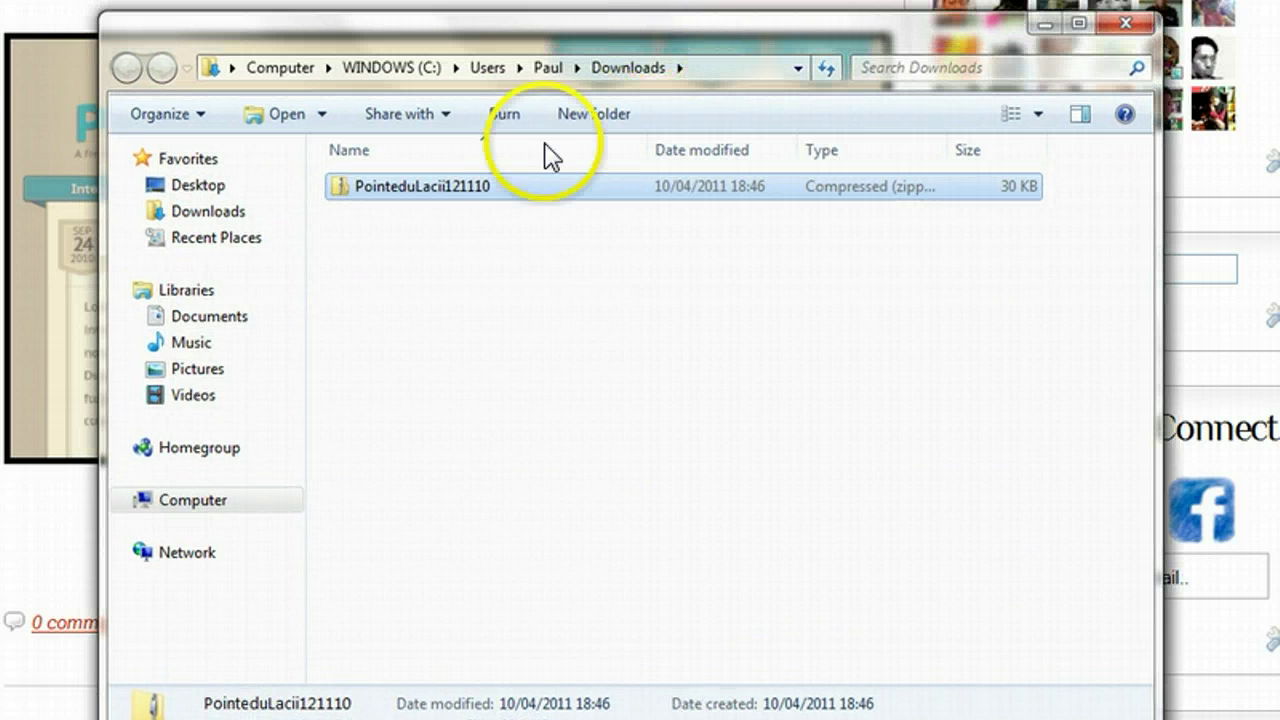
Open the PointeduLacii121110 zip file and extract all its files to the suggested folder within Downloads
left_click(487, 201)
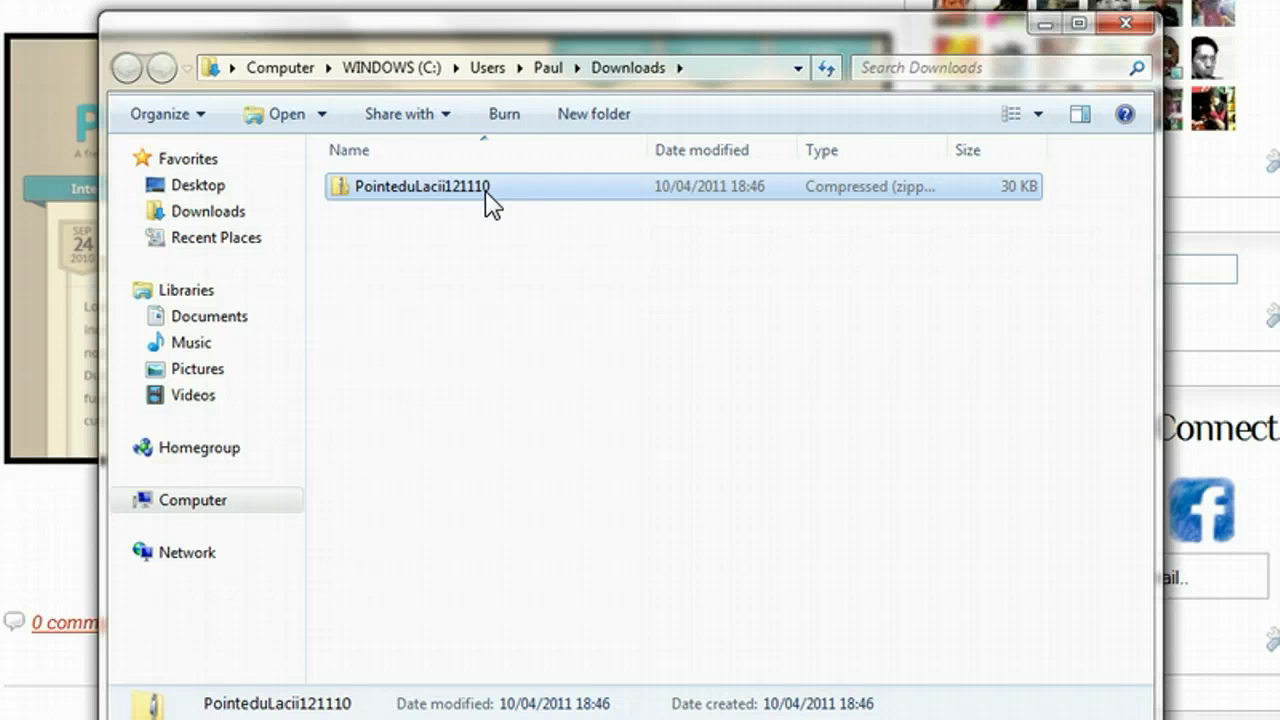
double_click(487, 201)
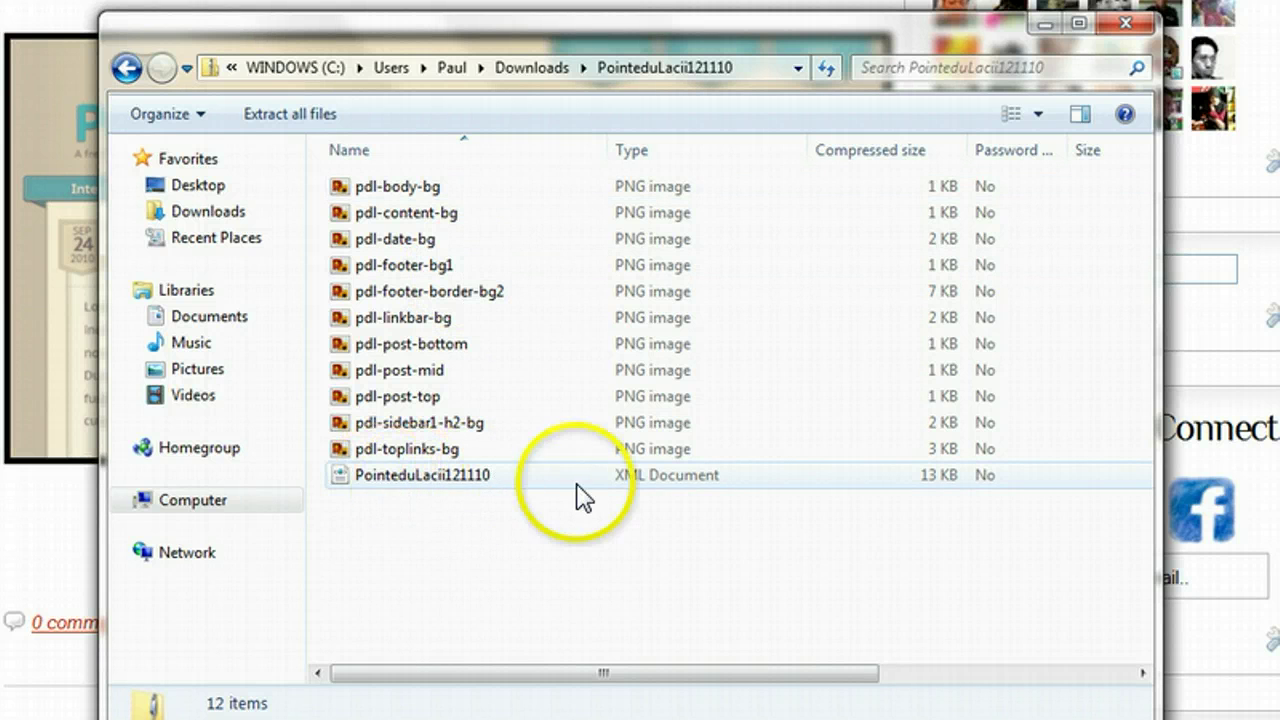
left_click(587, 563)
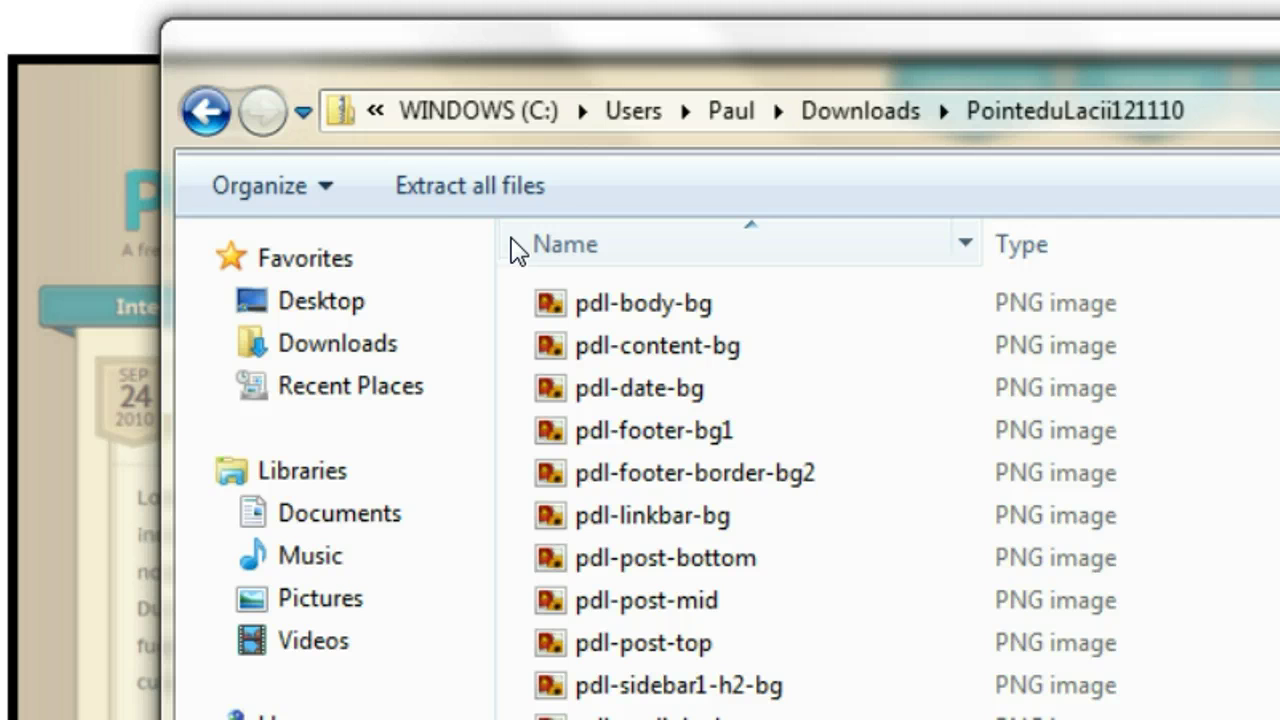
left_click(470, 186)
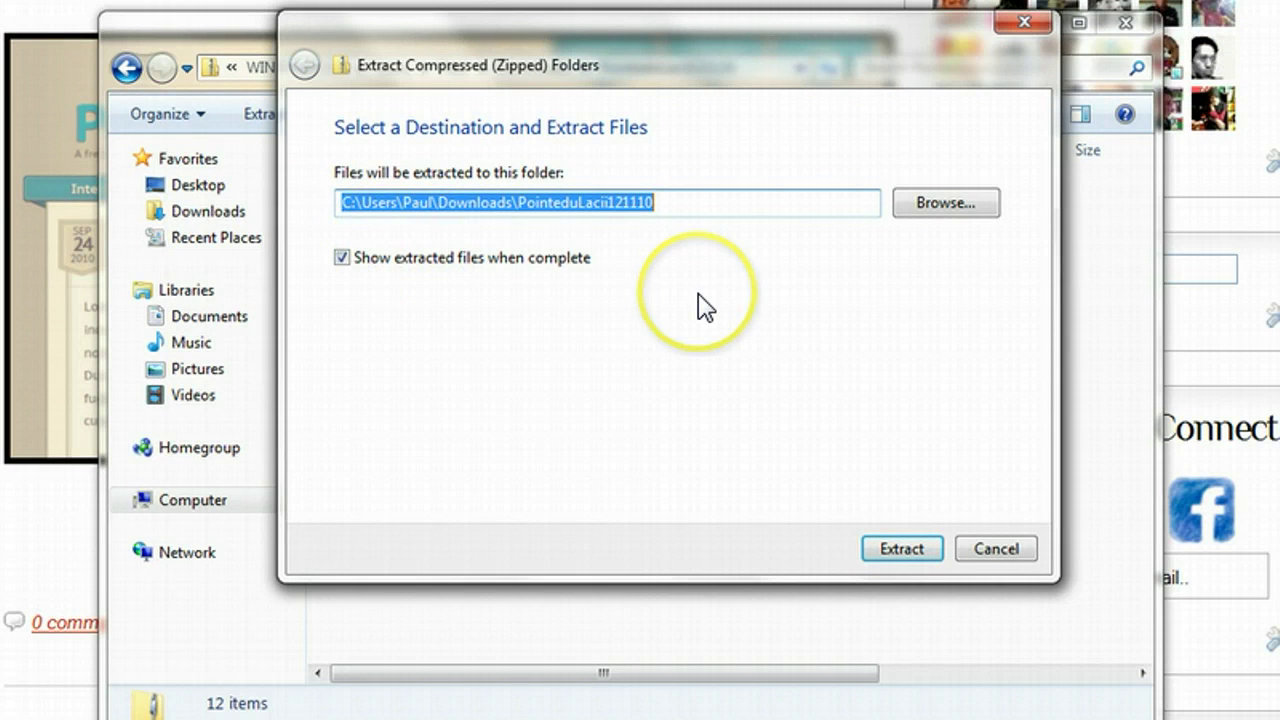
left_click(903, 548)
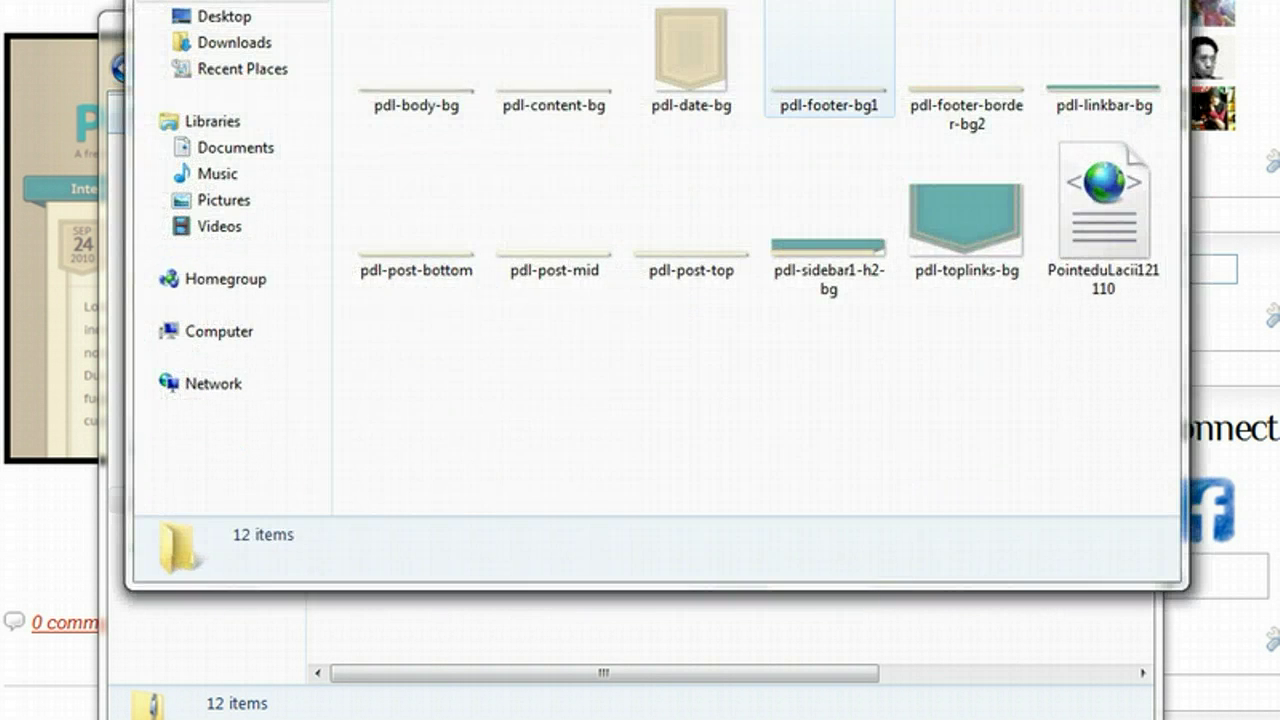
Close the extracted template folder, the zip folder window and the browser's download list
left_click_drag(737, 0, 722, 25)
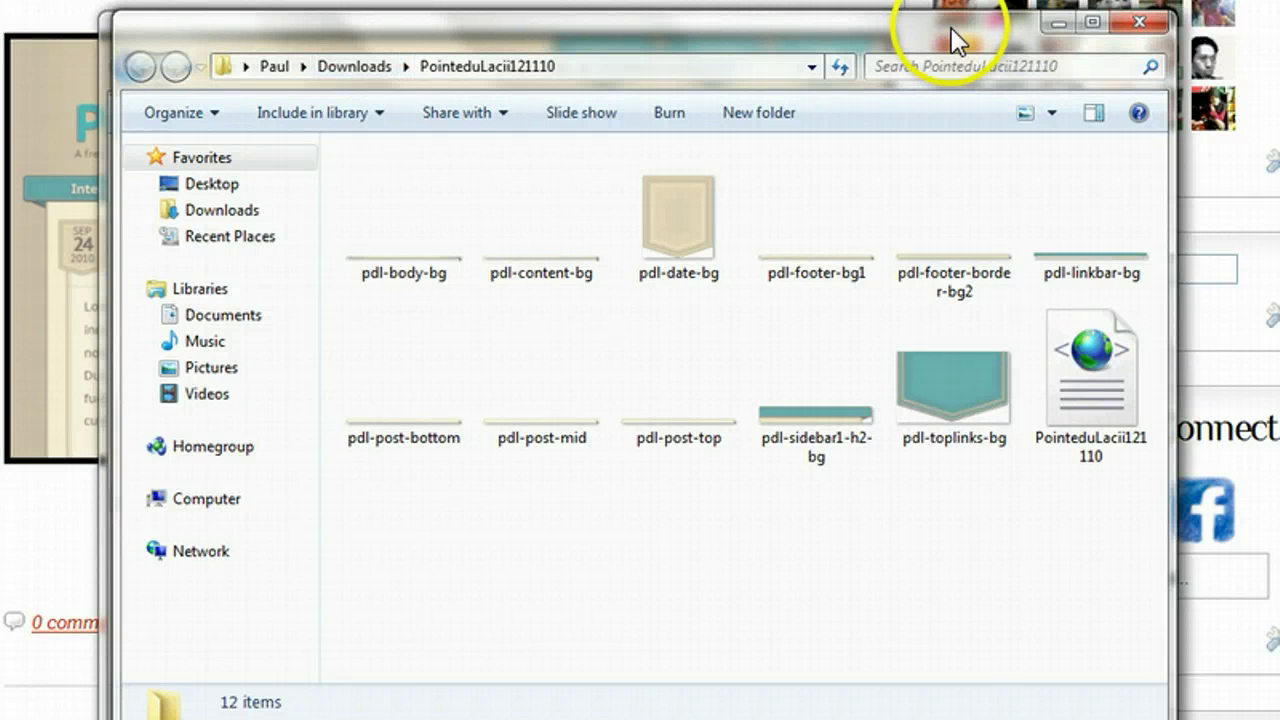
left_click(1141, 27)
left_click(1139, 25)
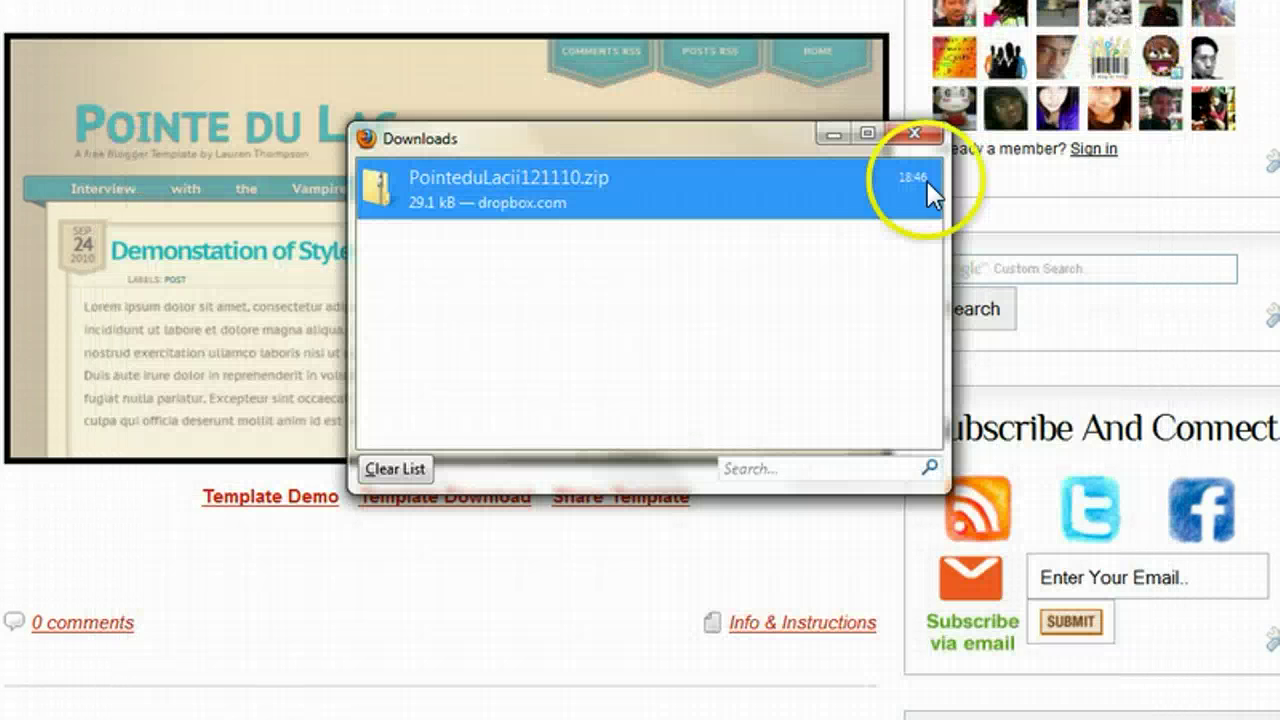
left_click(915, 135)
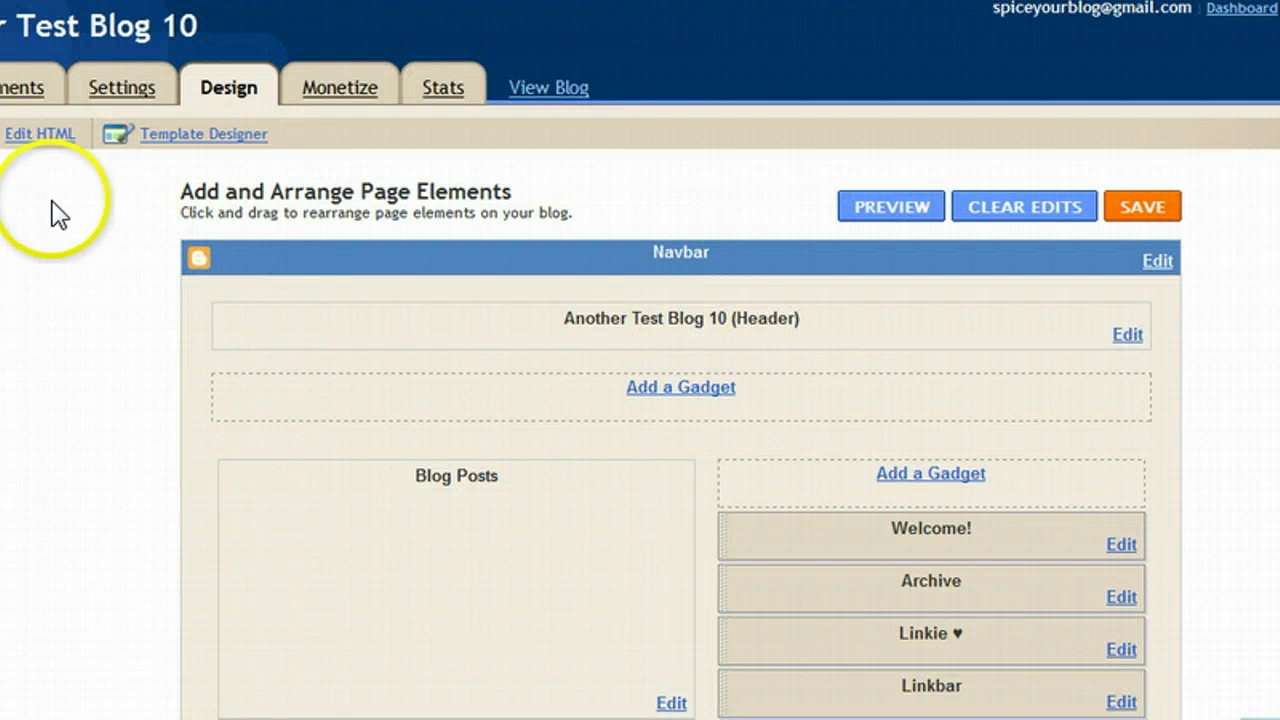
Open the blog's HTML template editor and choose the PointeduLacii121110 XML file from the extracted Downloads folder for upload
left_click(40, 138)
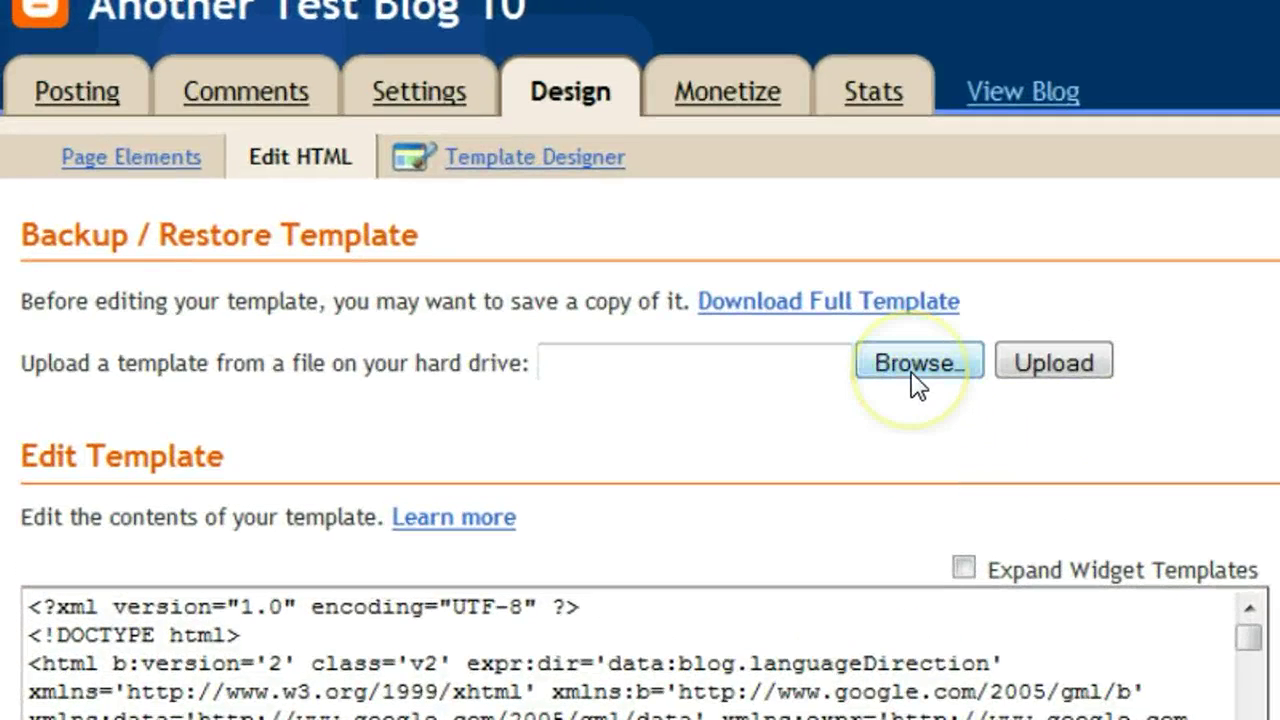
left_click(913, 377)
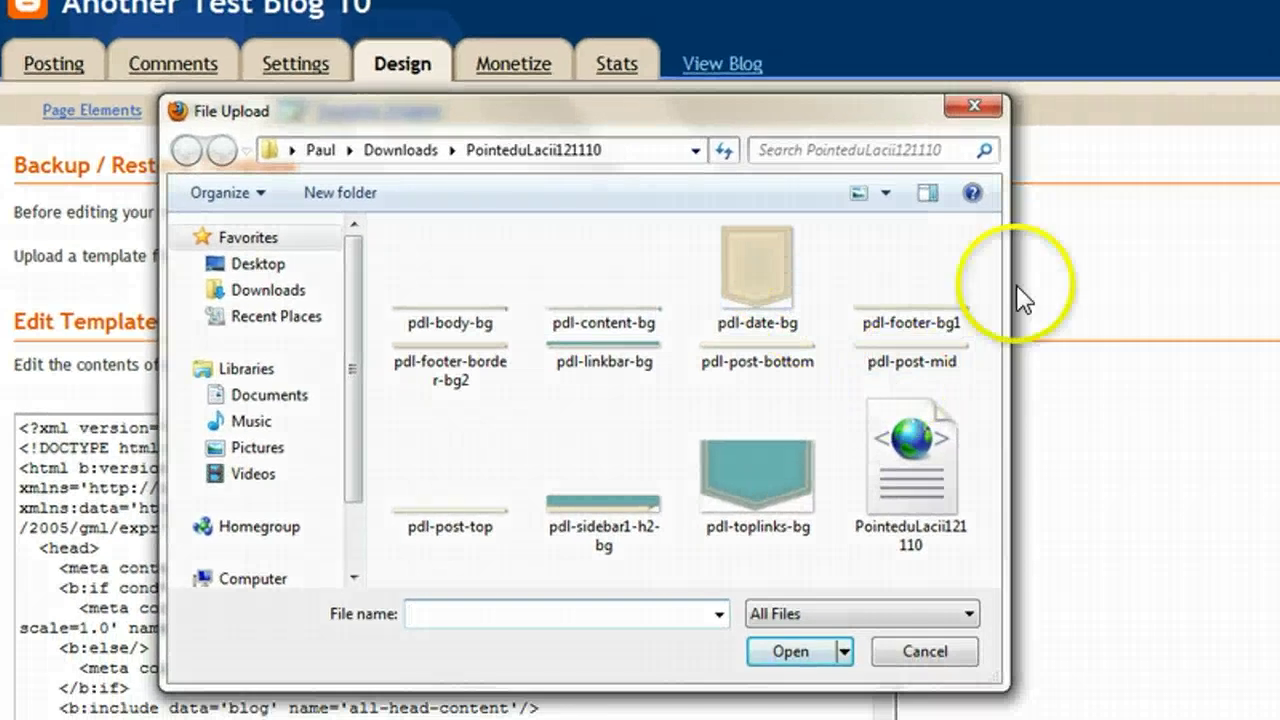
left_click_drag(836, 122, 895, 26)
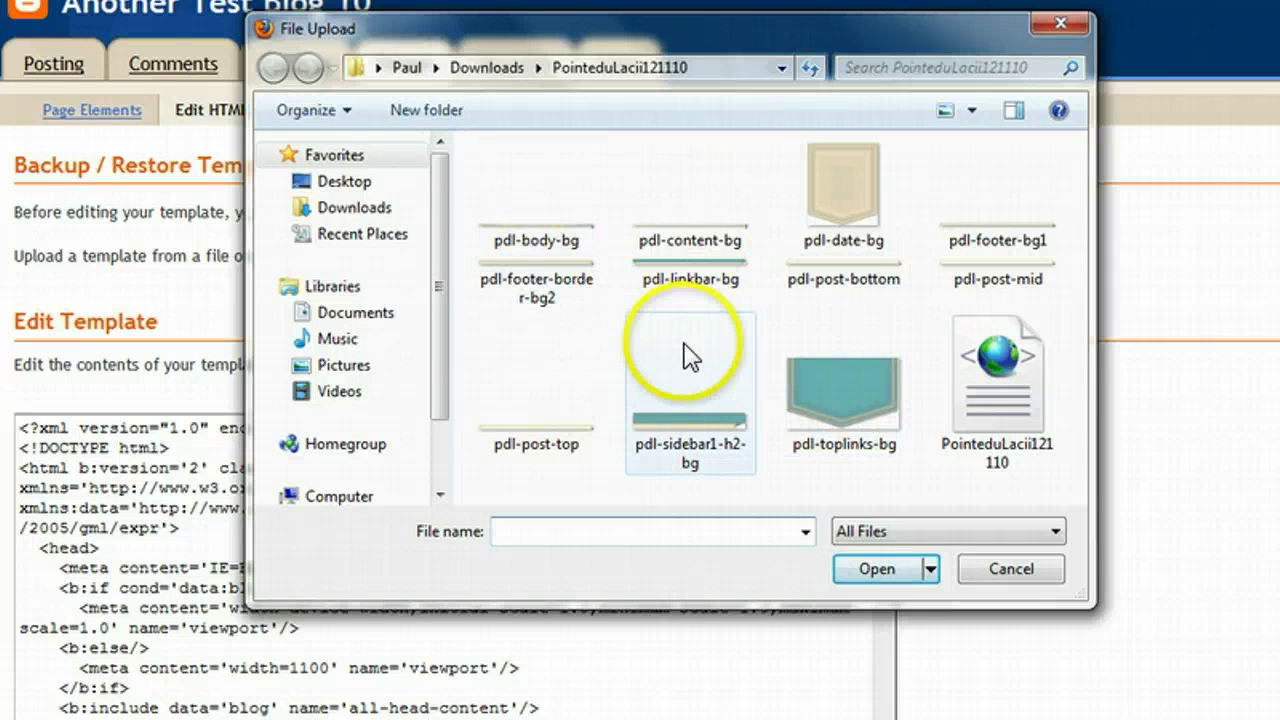
left_click(345, 367)
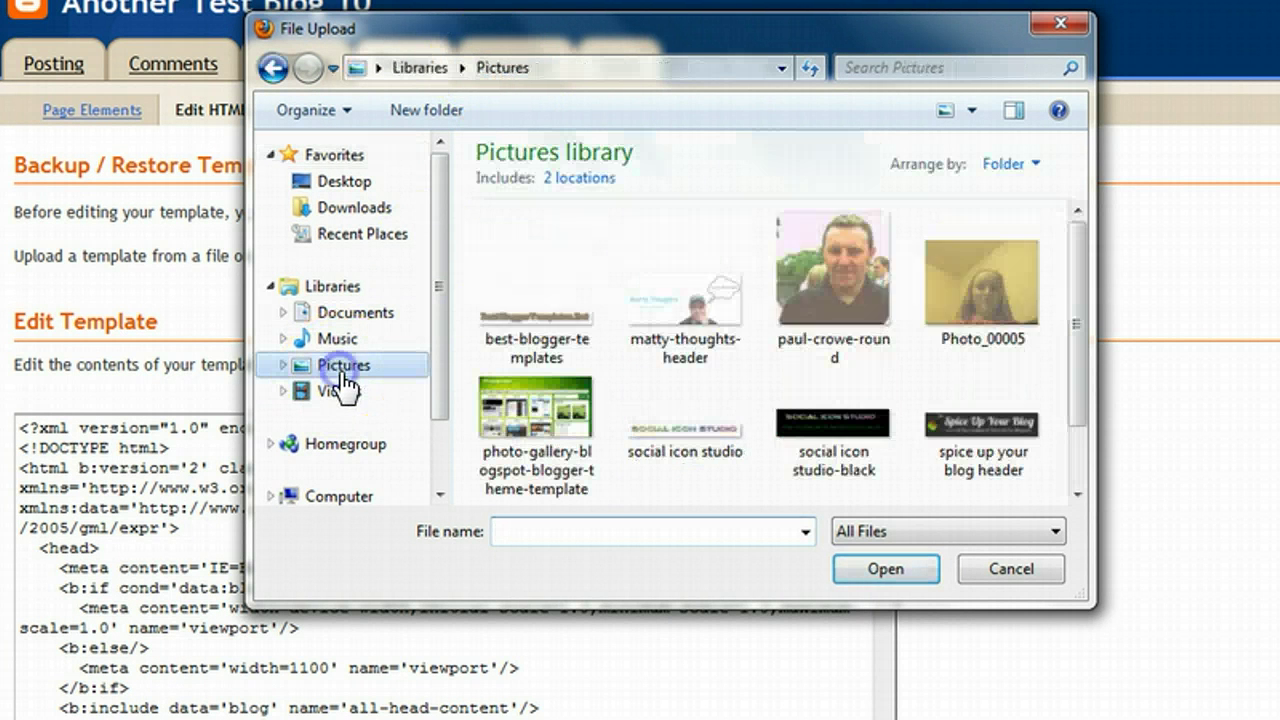
left_click(358, 210)
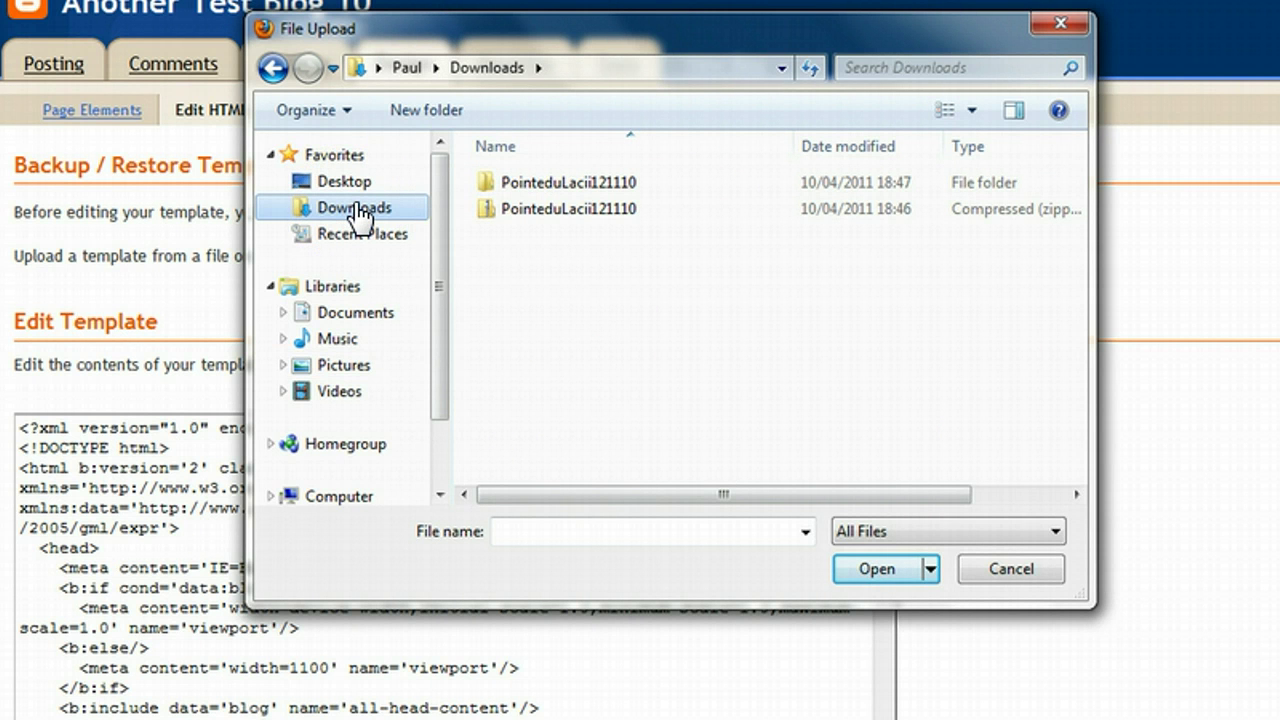
left_click(345, 215)
left_click(540, 197)
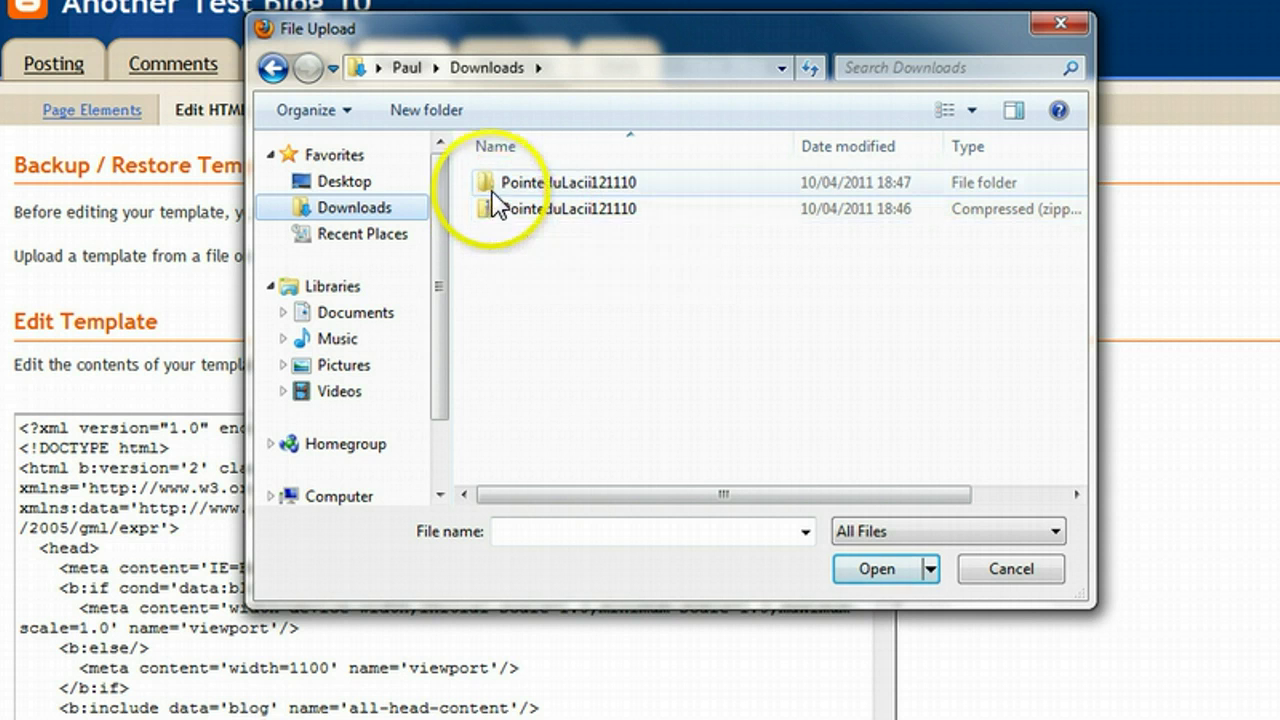
double_click(518, 188)
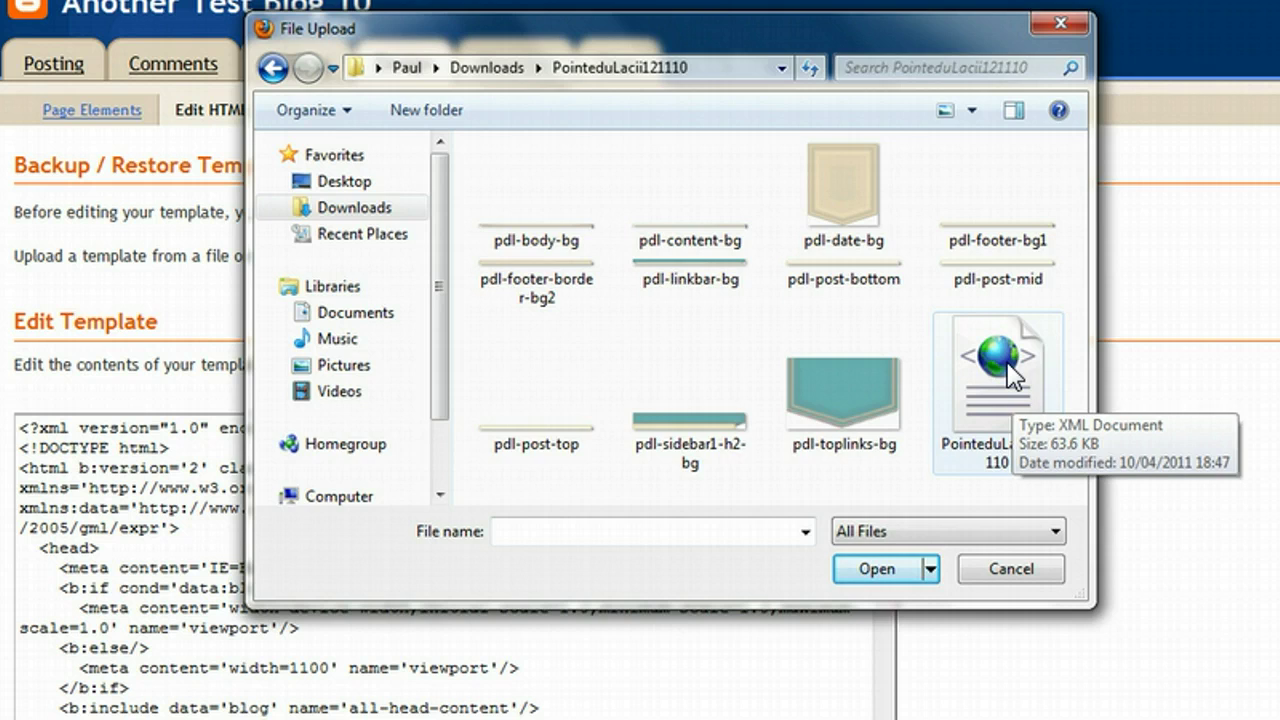
double_click(1007, 372)
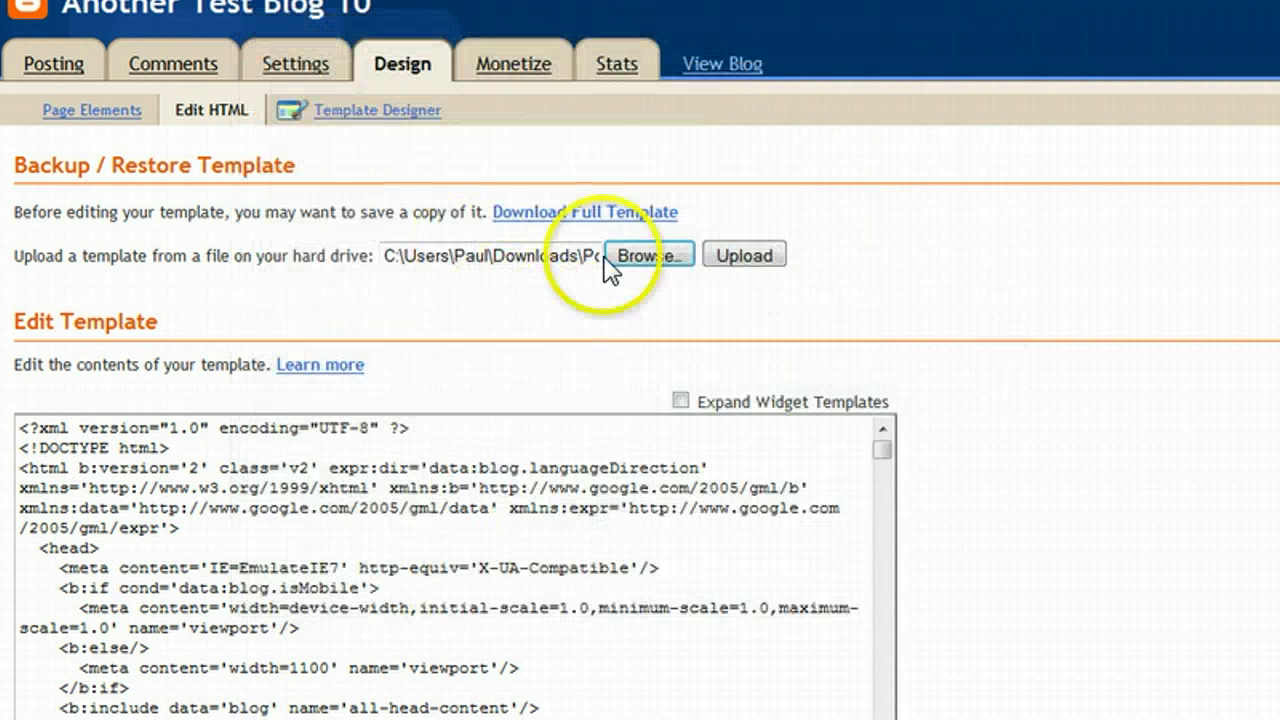
Upload the chosen template, deleting the Attribution1 widget it does not include, and review the blog's new design
left_click(757, 262)
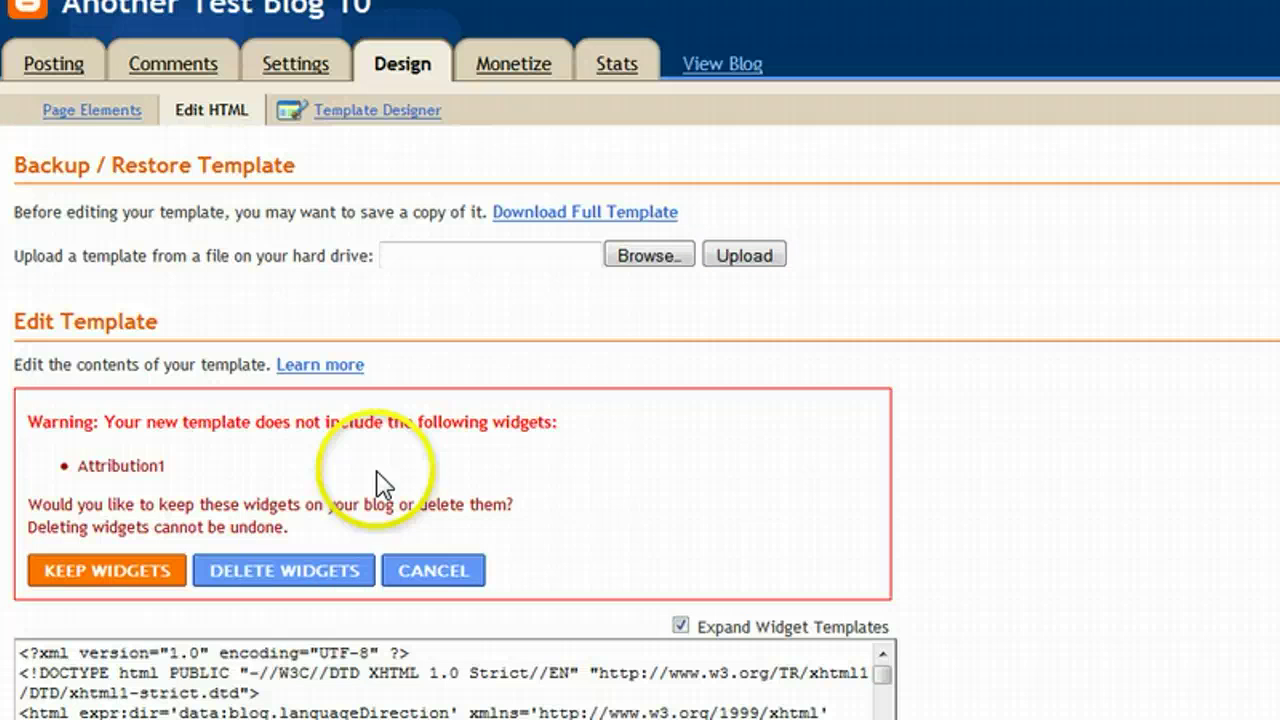
left_click(293, 585)
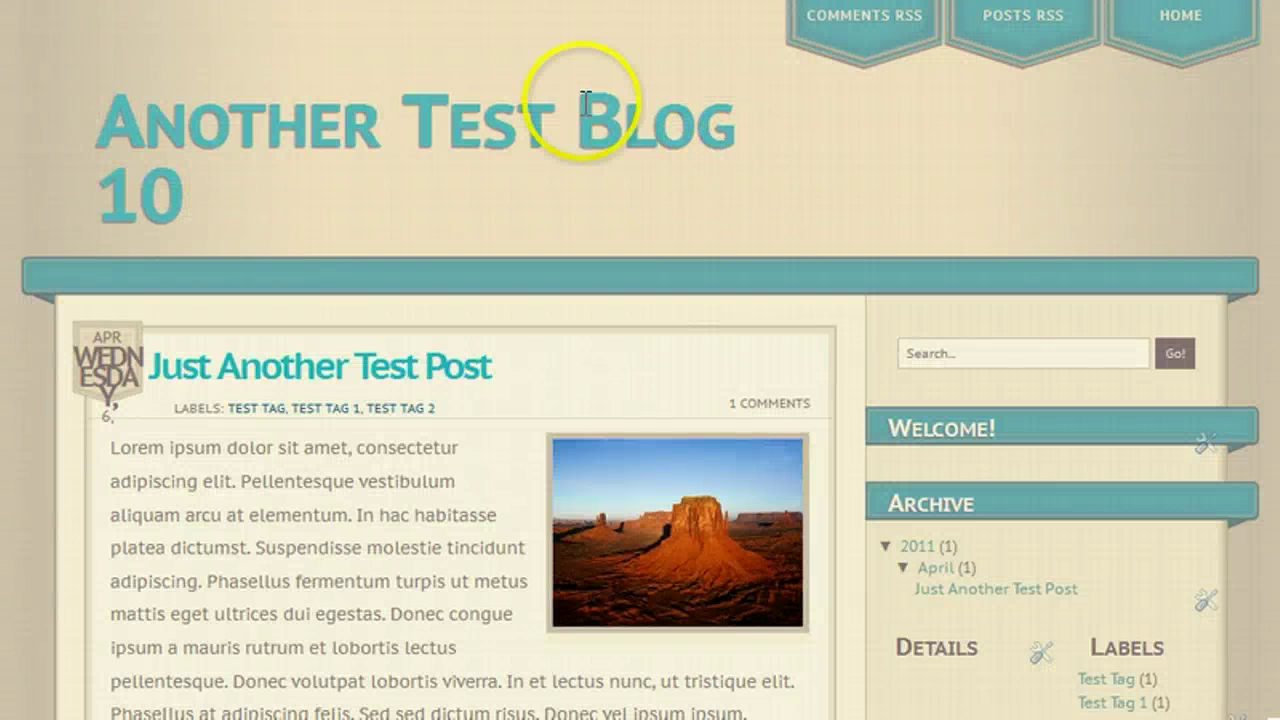
scroll(640, 360, "down", 7)
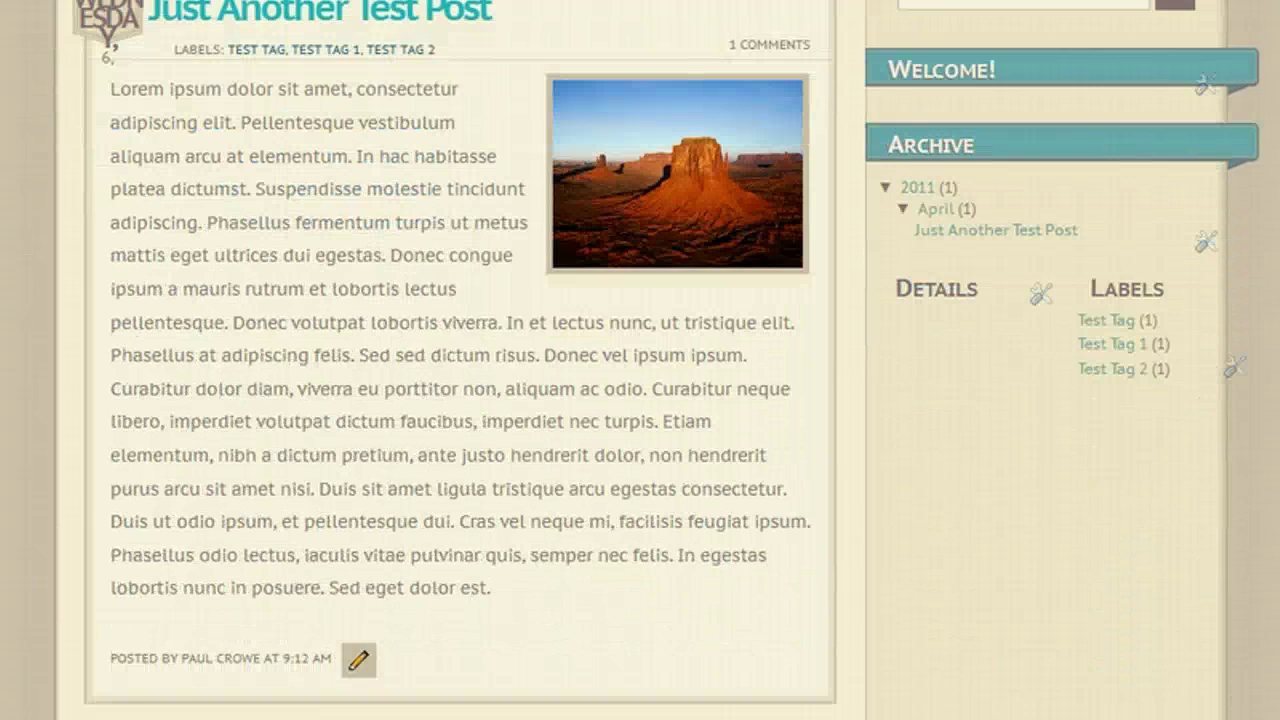
scroll(640, 360, "up", 7)
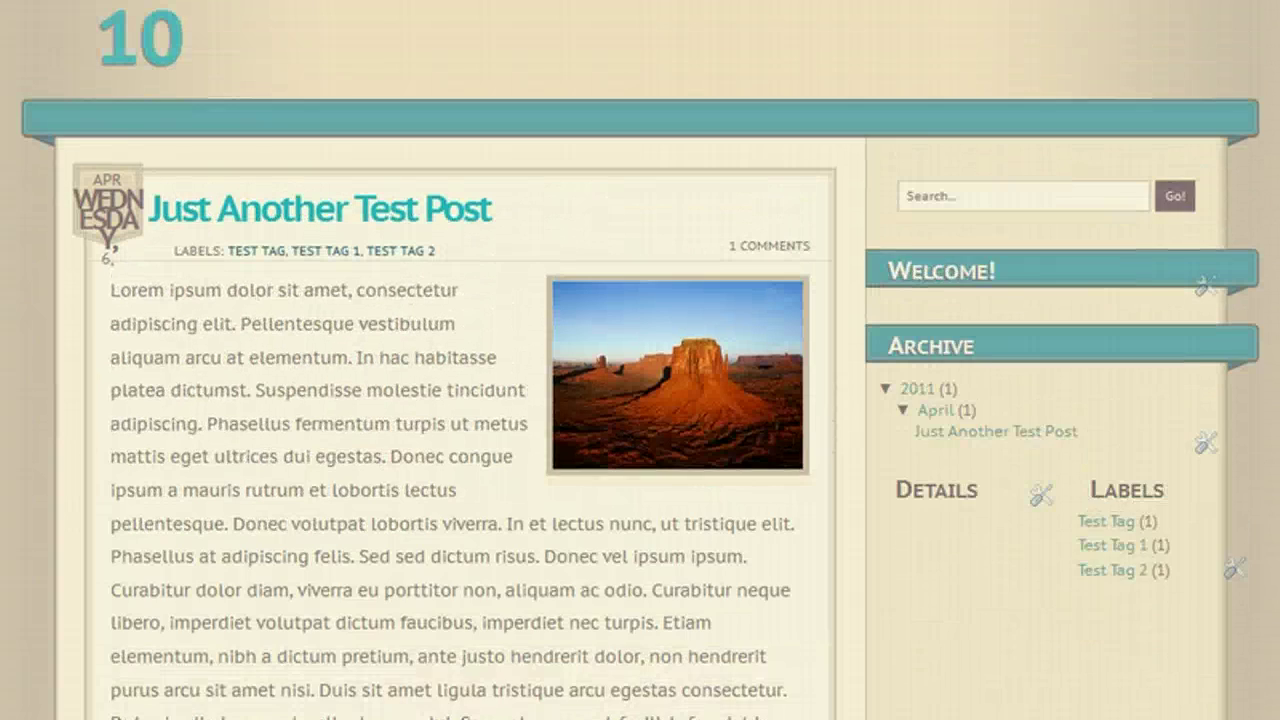